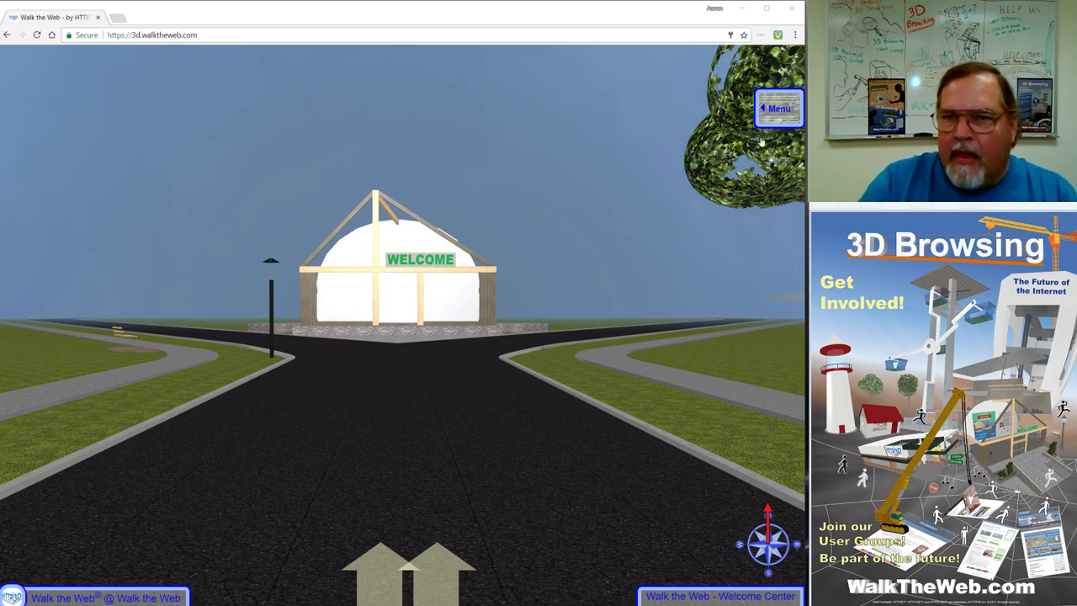
Open the Main Menu over the 3D Welcome Center scene
left_click(778, 117)
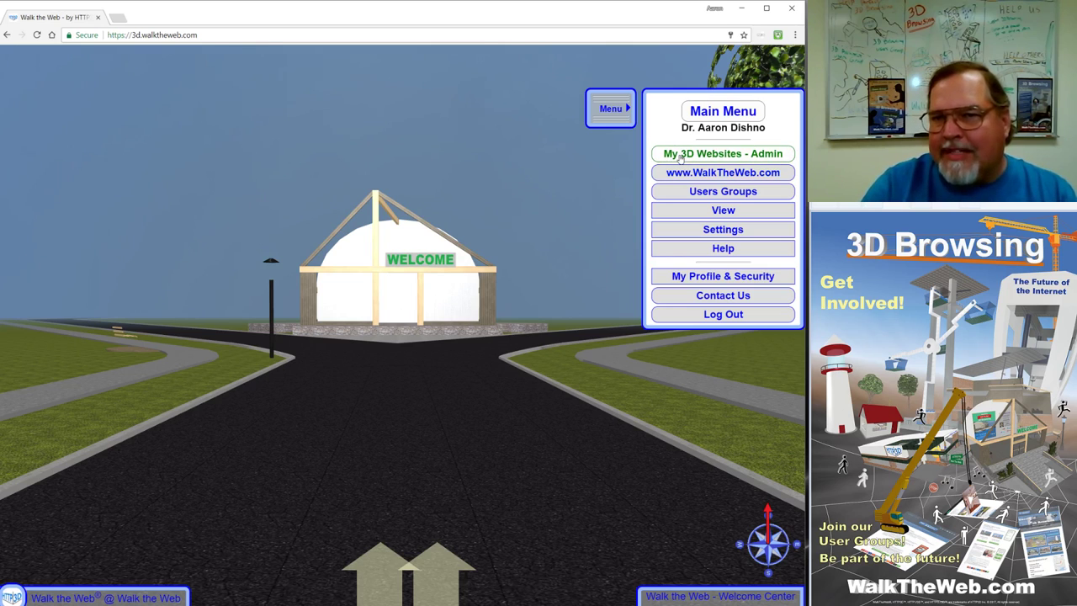
Go to 'My 3D Websites - Admin' and list the My 3D Buildings options
left_click(680, 156)
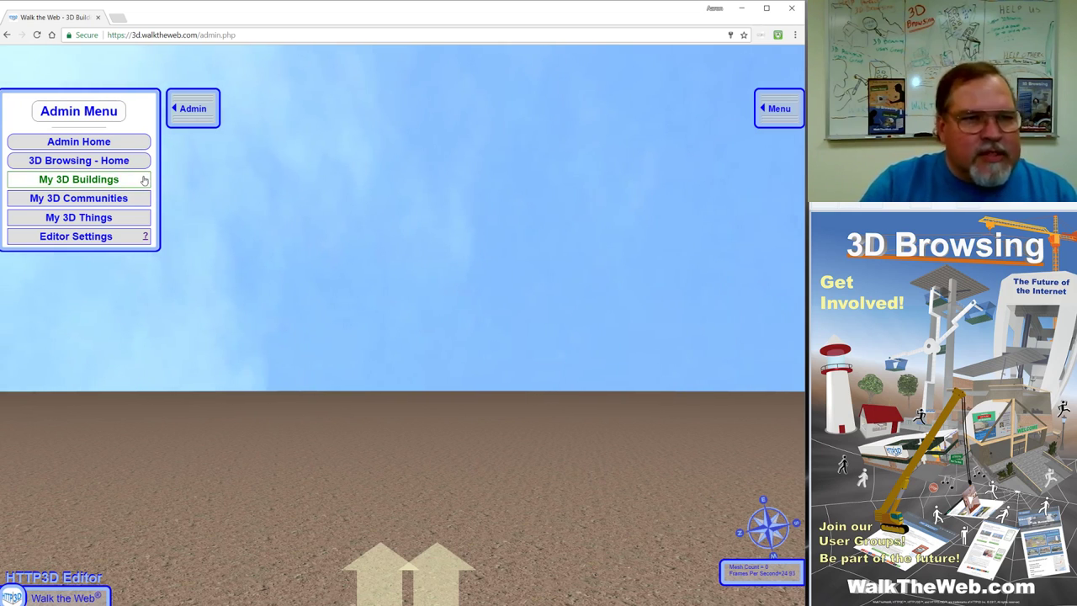
left_click(144, 180)
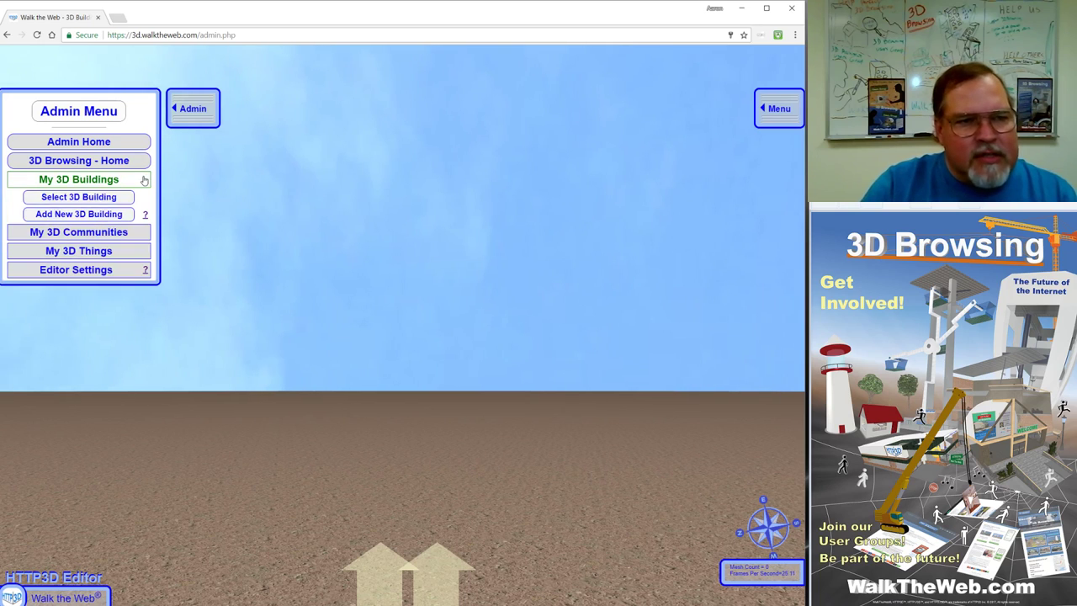
Start adding a new 3D building and search shared buildings for 'lighthouse'
left_click(115, 217)
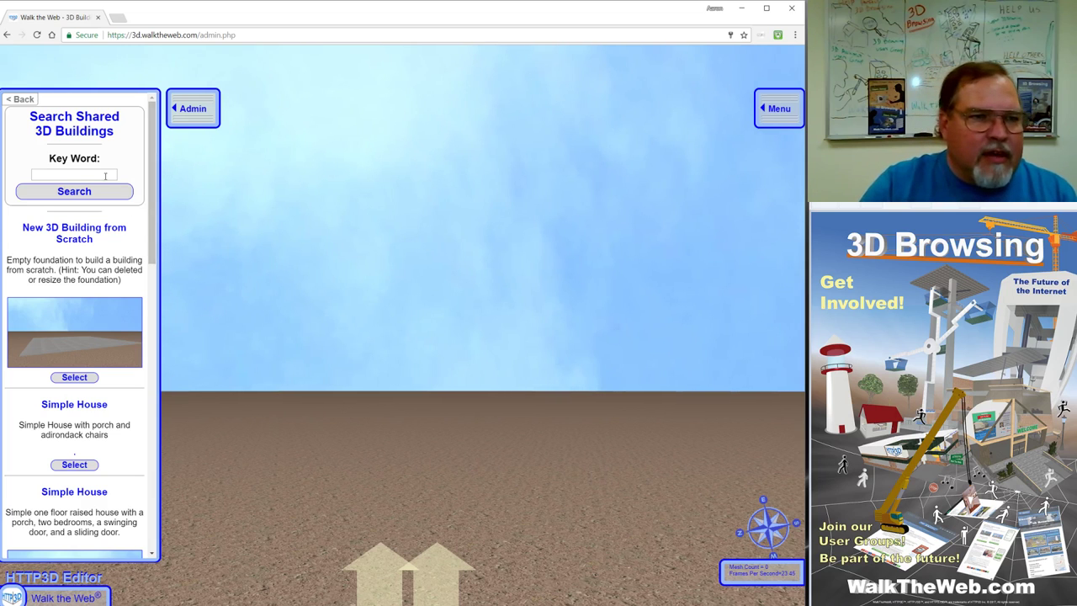
left_click_drag(155, 238, 106, 164)
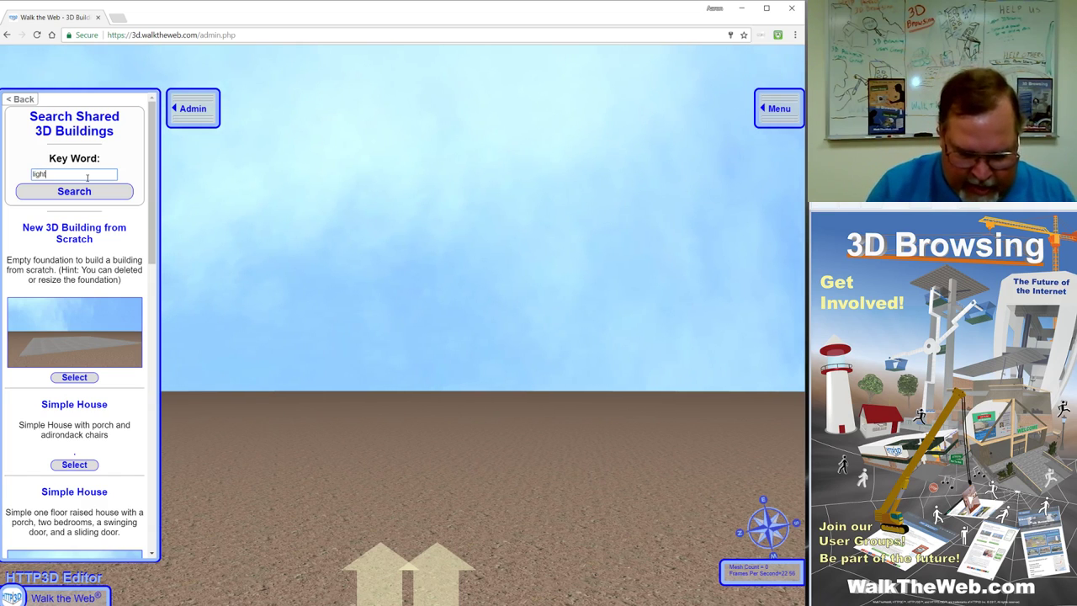
type("o")
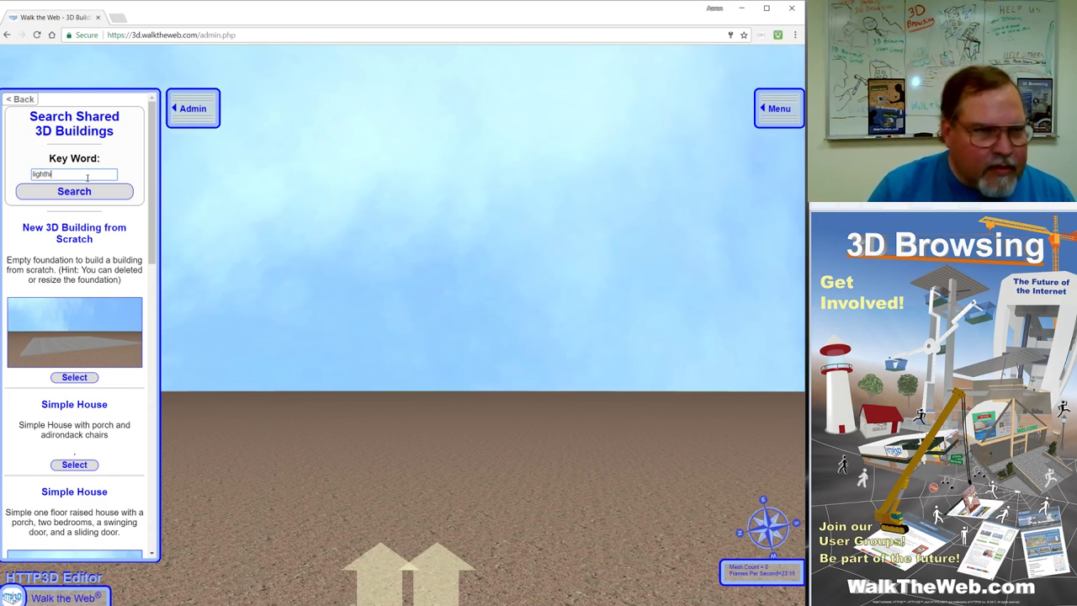
type("ouse")
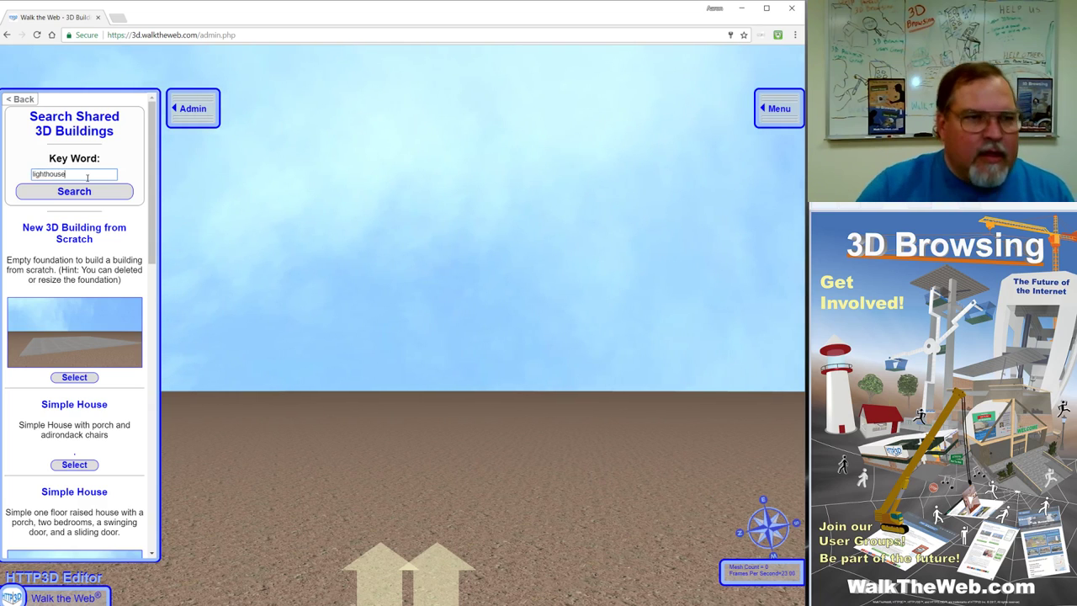
left_click(107, 186)
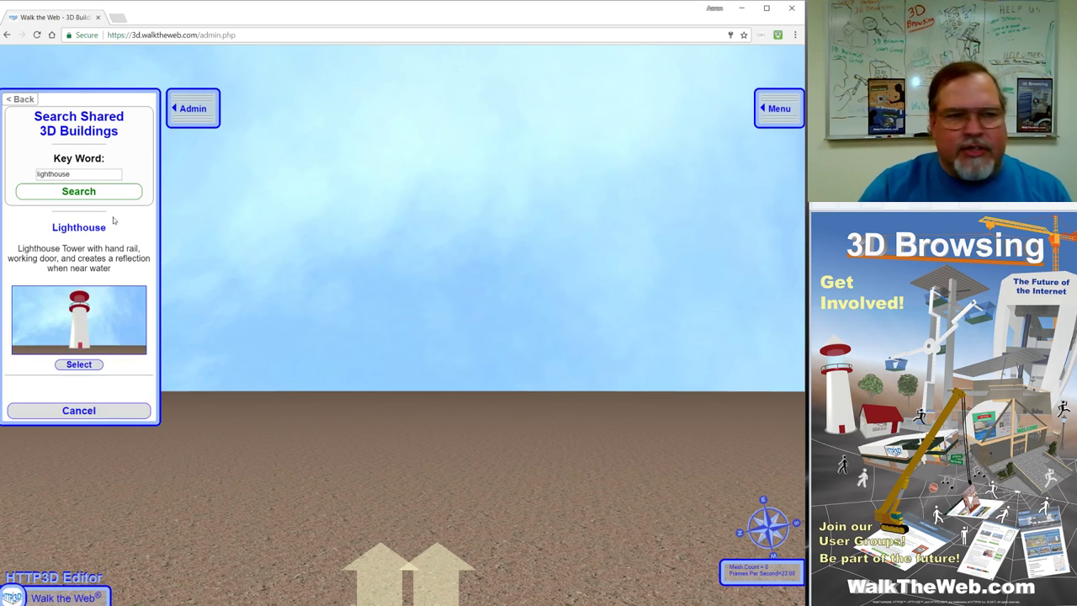
Search for 'bridge', then clear the keyword to list all shared templates
double_click(87, 174)
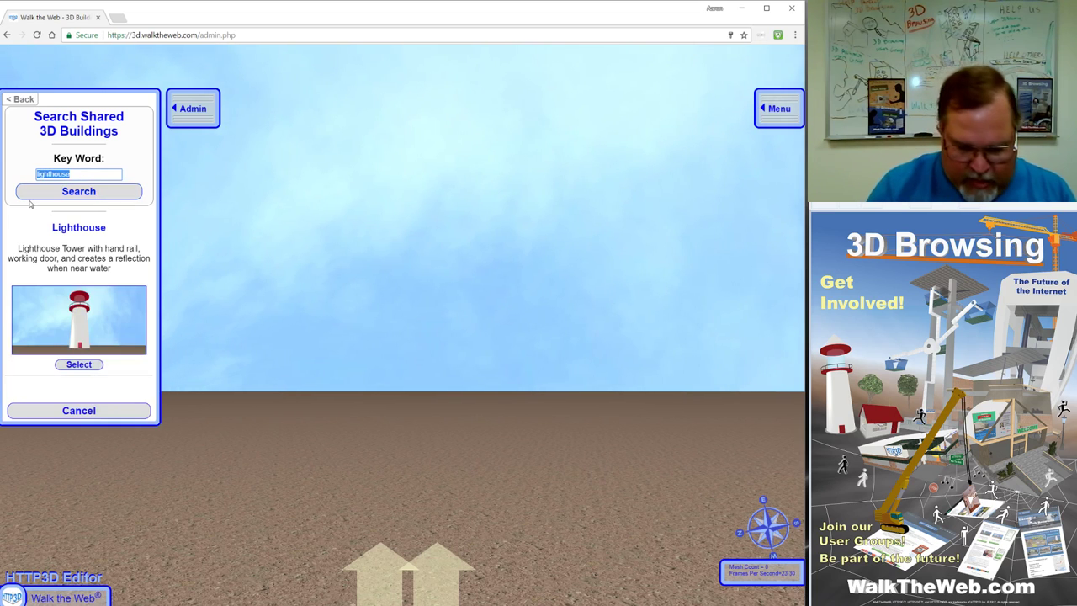
type("tridge")
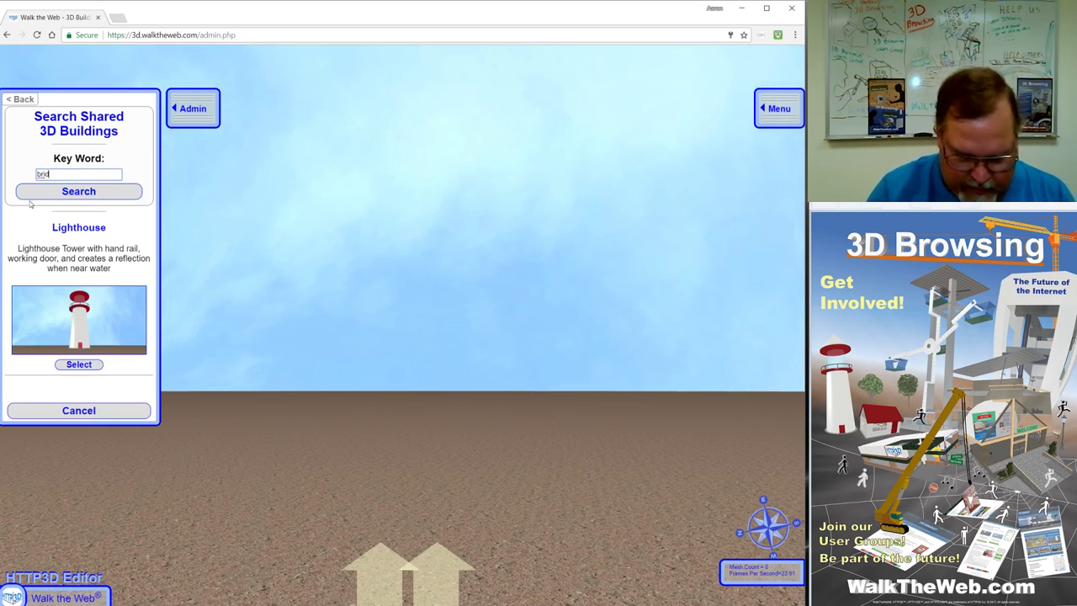
left_click(80, 194)
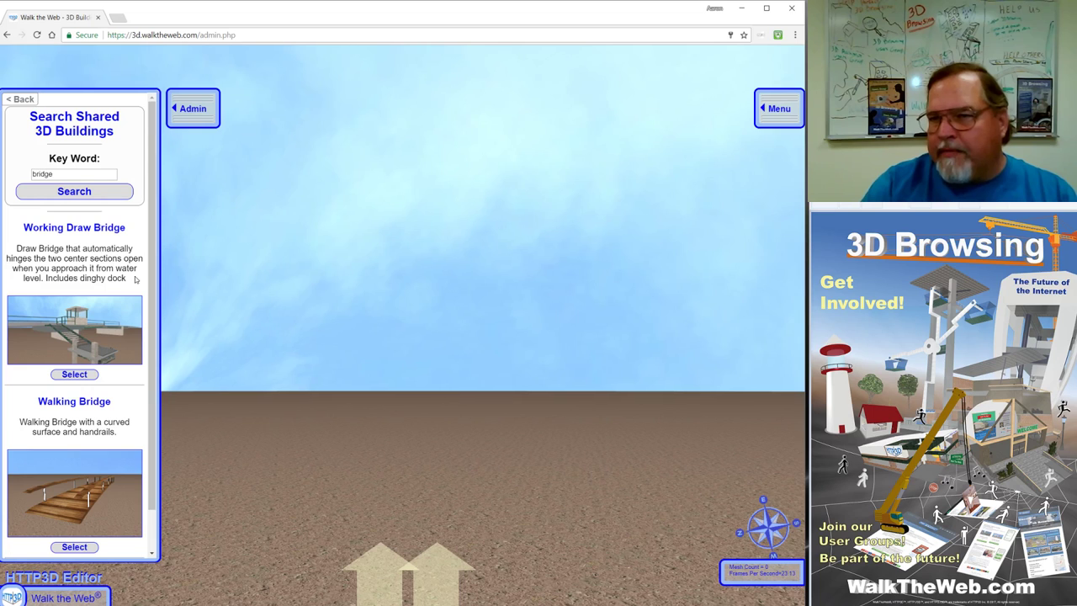
left_click_drag(72, 174, 29, 176)
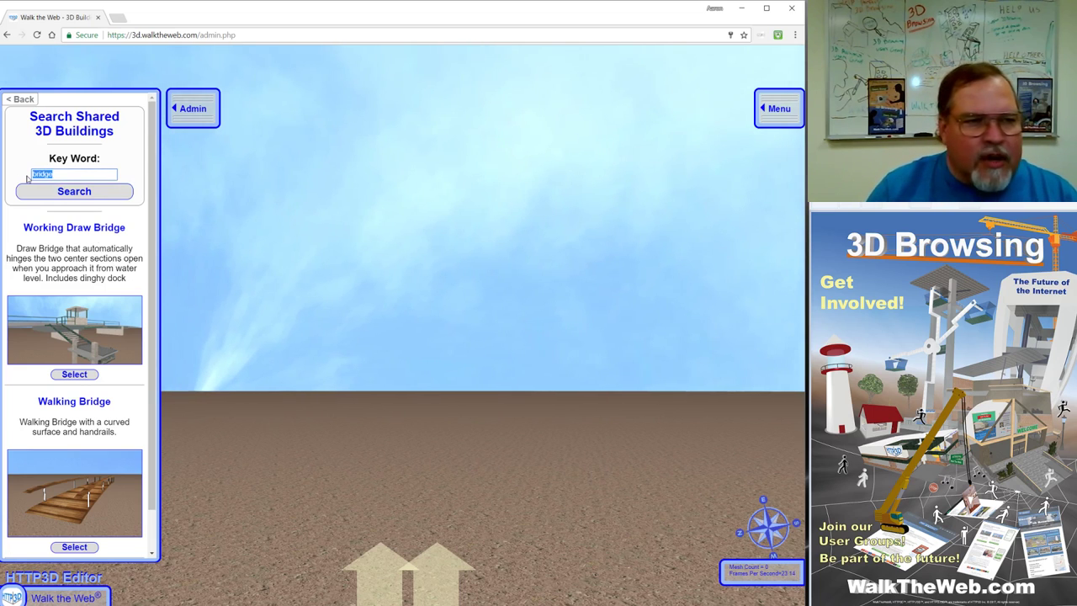
key("BackSpace")
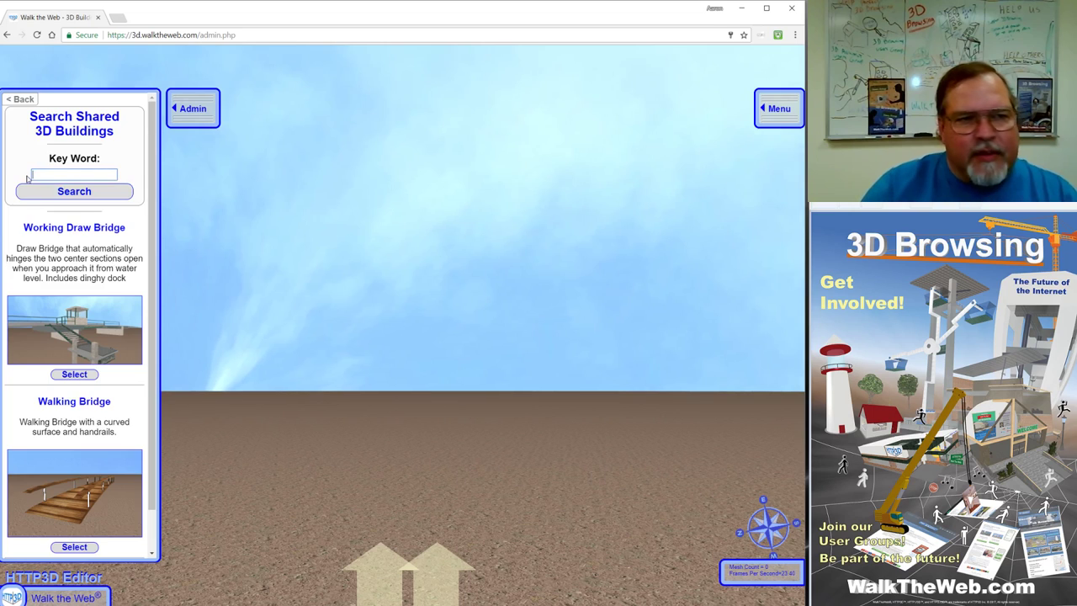
left_click(64, 199)
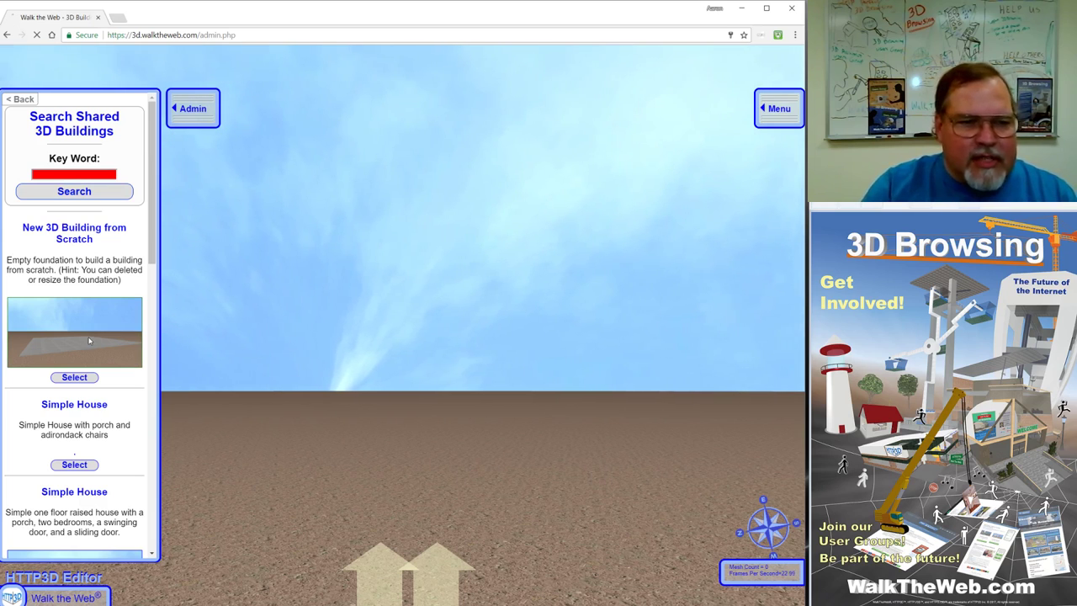
Choose 'New 3D Building from Scratch' and rename it 'Demo 3D Building'
left_click(89, 341)
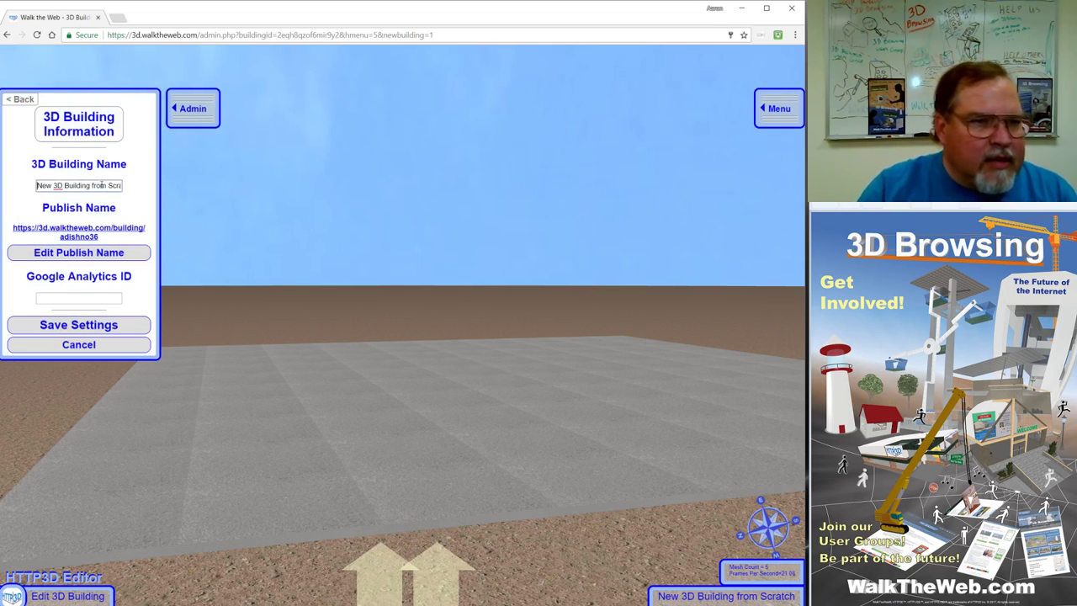
left_click_drag(37, 186, 144, 193)
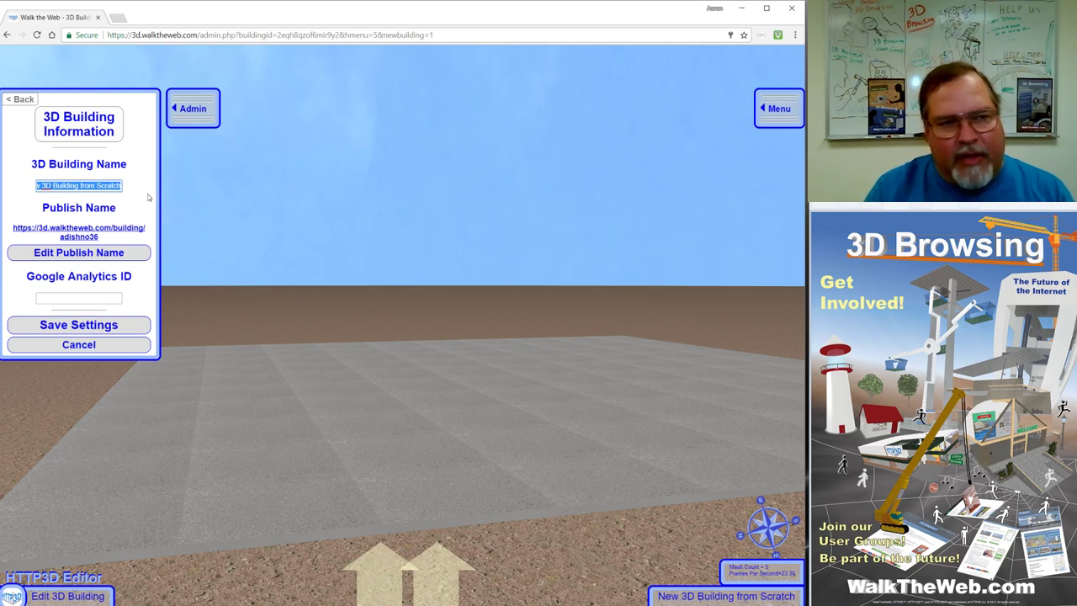
key("BackSpace")
type("Dem")
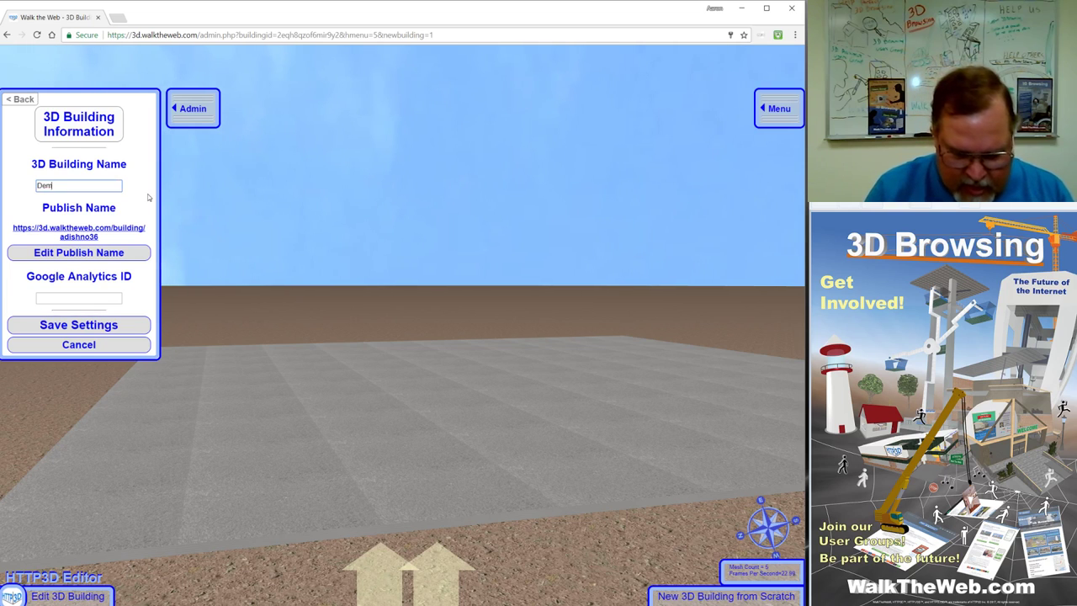
type("o 3D Building")
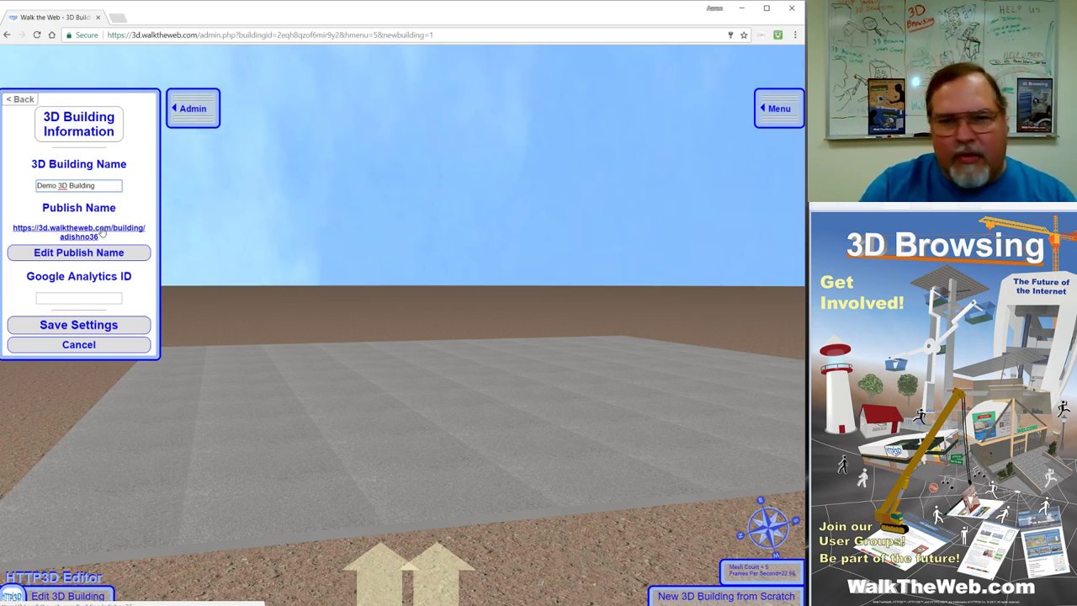
Preview the empty foundation at its published address in a new tab, then return to the editor
left_click(102, 233)
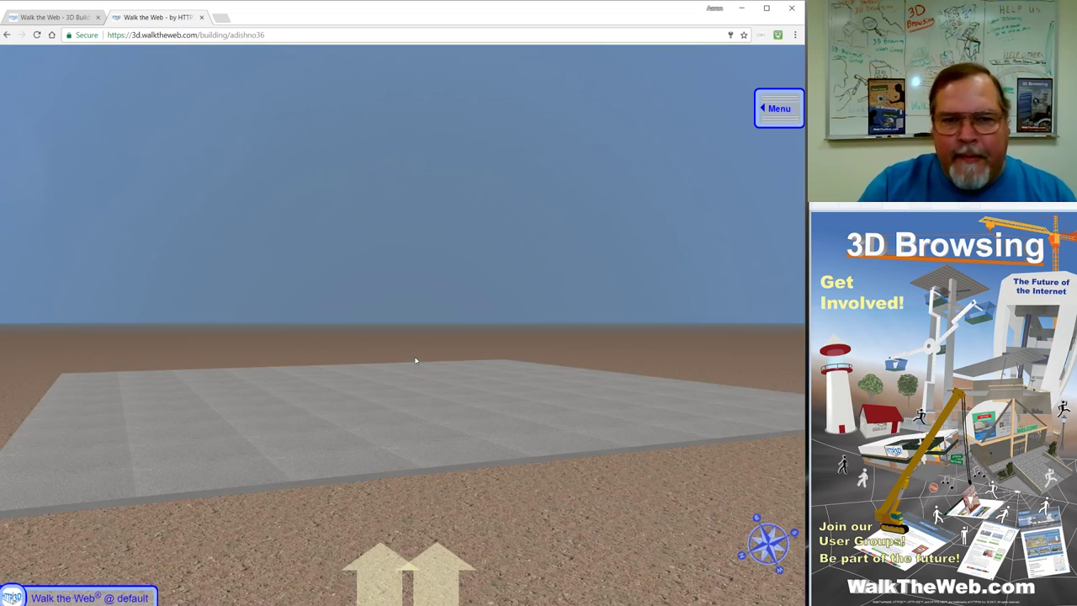
left_click_drag(441, 388, 500, 372)
key("Up")
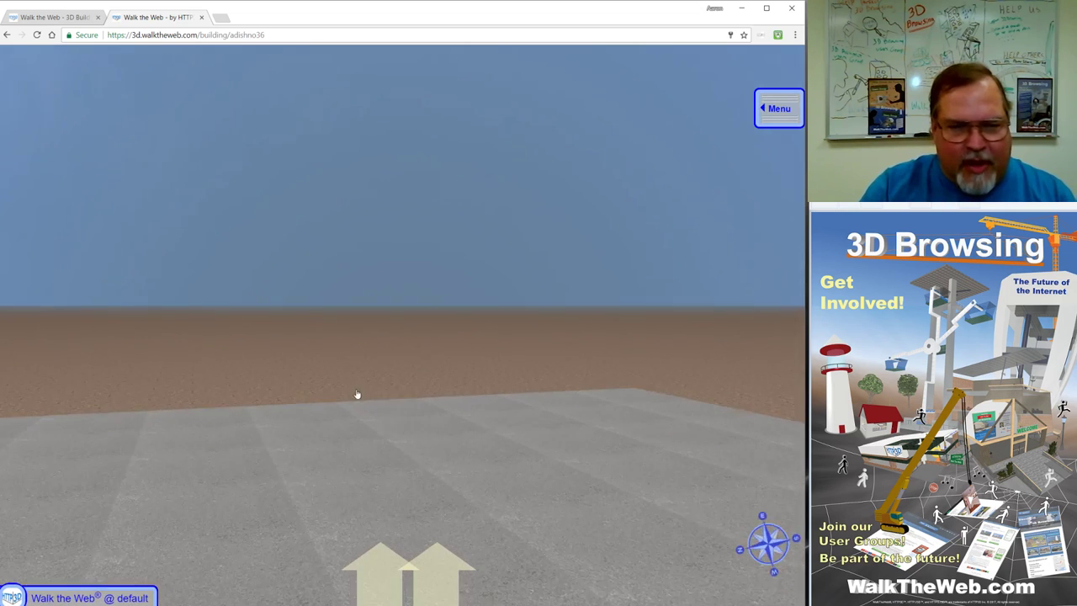
left_click_drag(378, 390, 352, 370)
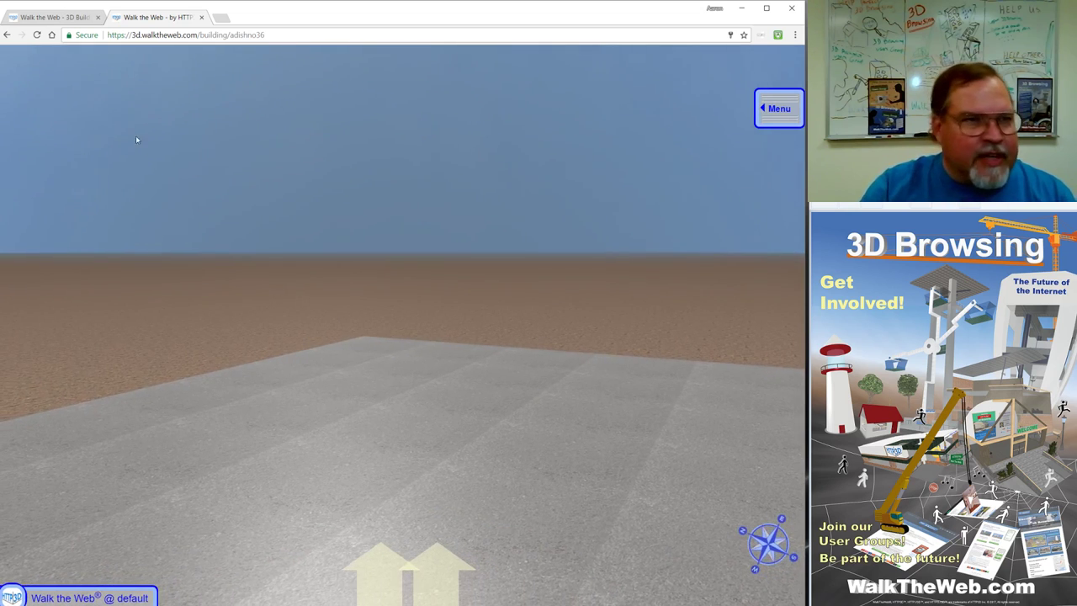
left_click(52, 16)
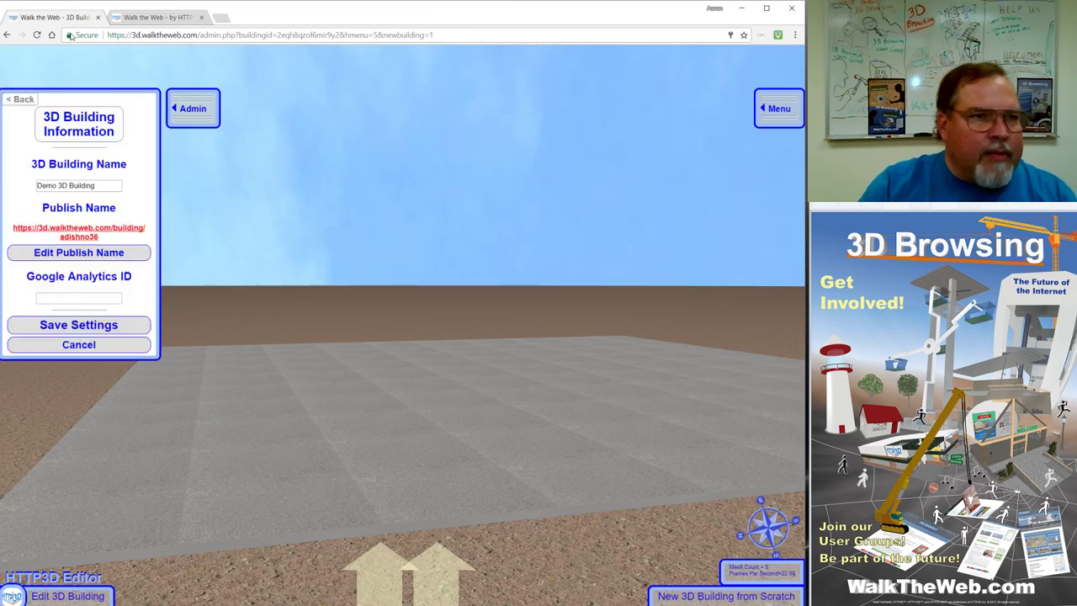
Leave the Google Analytics ID blank and save the Demo 3D Building settings
left_click(104, 299)
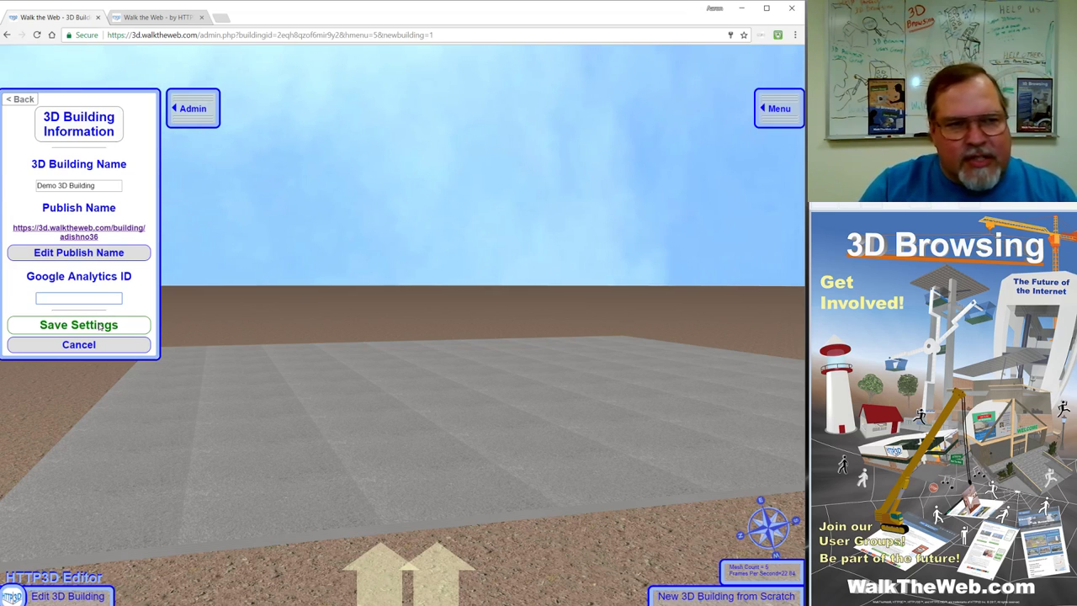
left_click(99, 326)
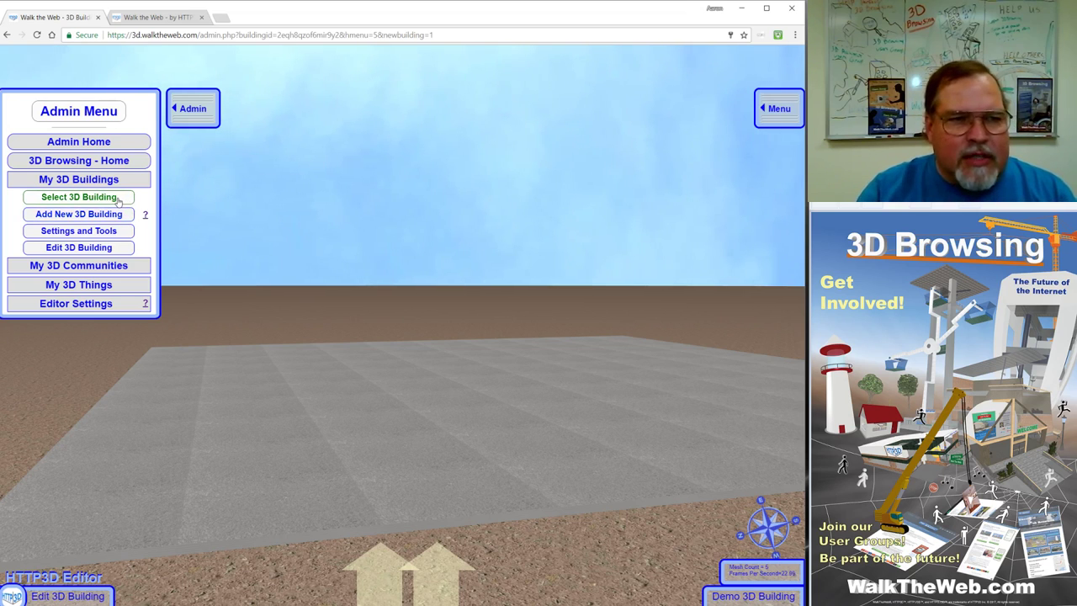
left_click(118, 199)
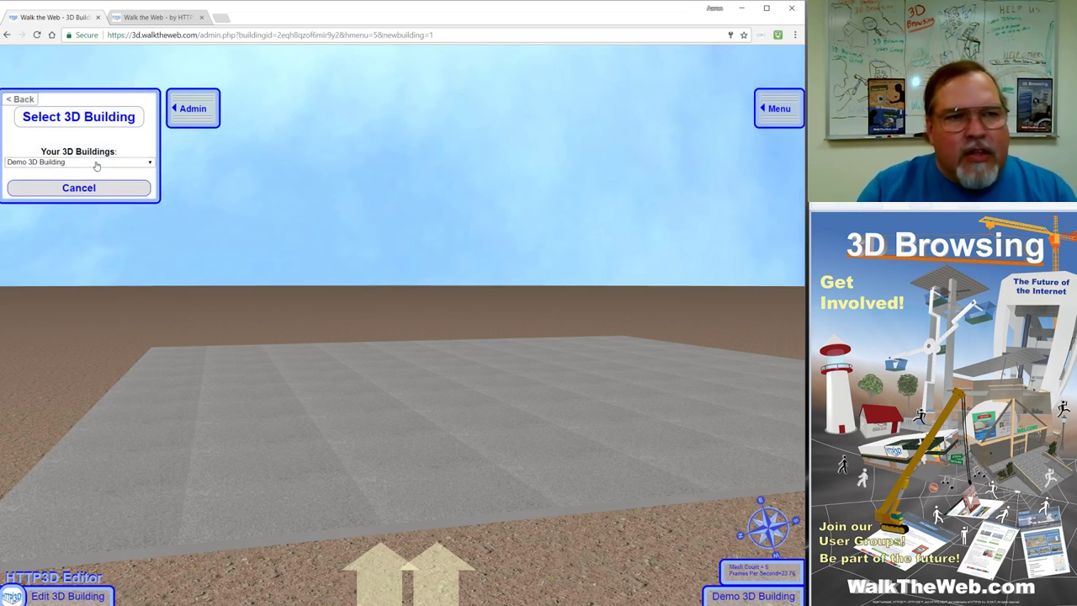
left_click(97, 162)
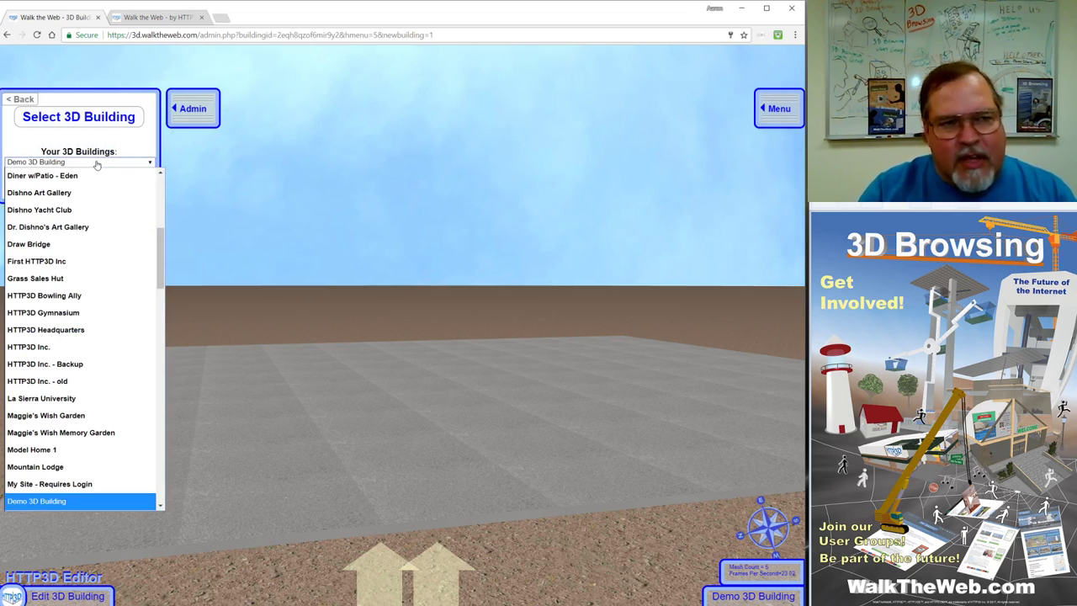
left_click(97, 163)
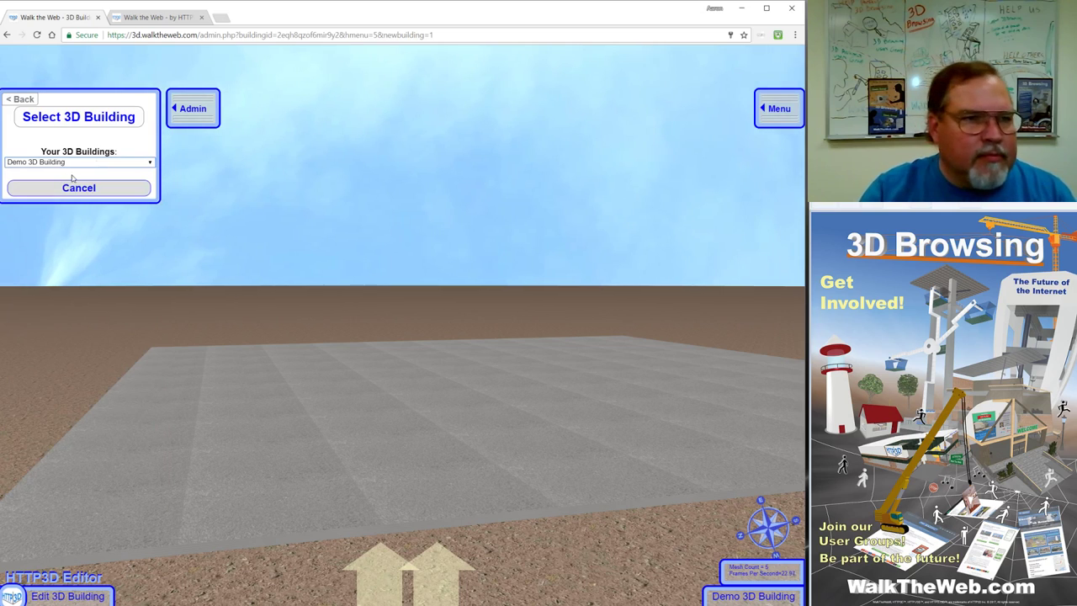
left_click(91, 187)
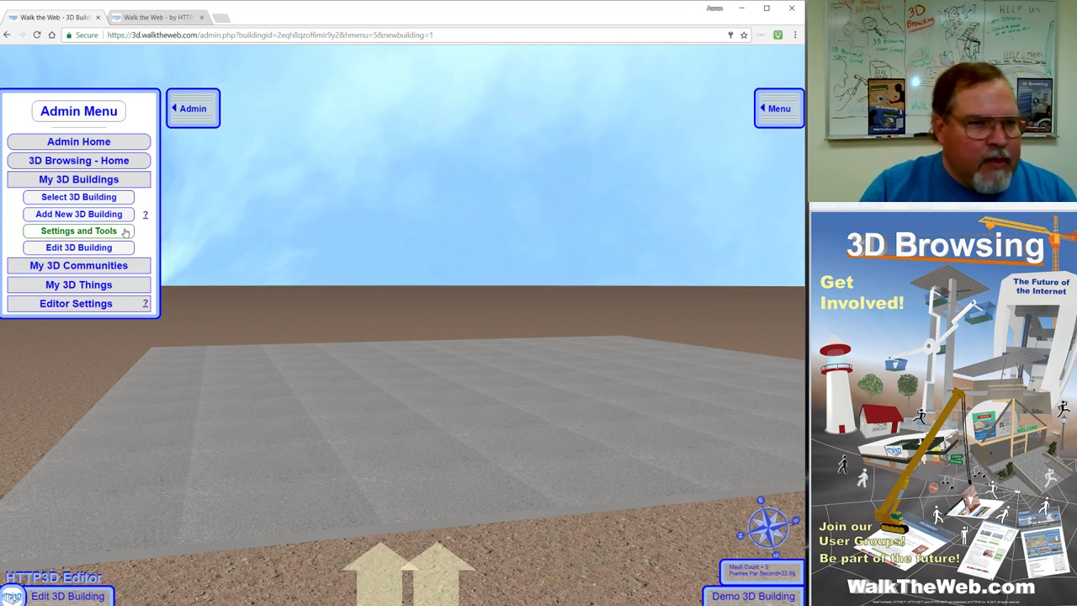
Check the 3D Building Information form, then go back to Settings and Tools
left_click(101, 232)
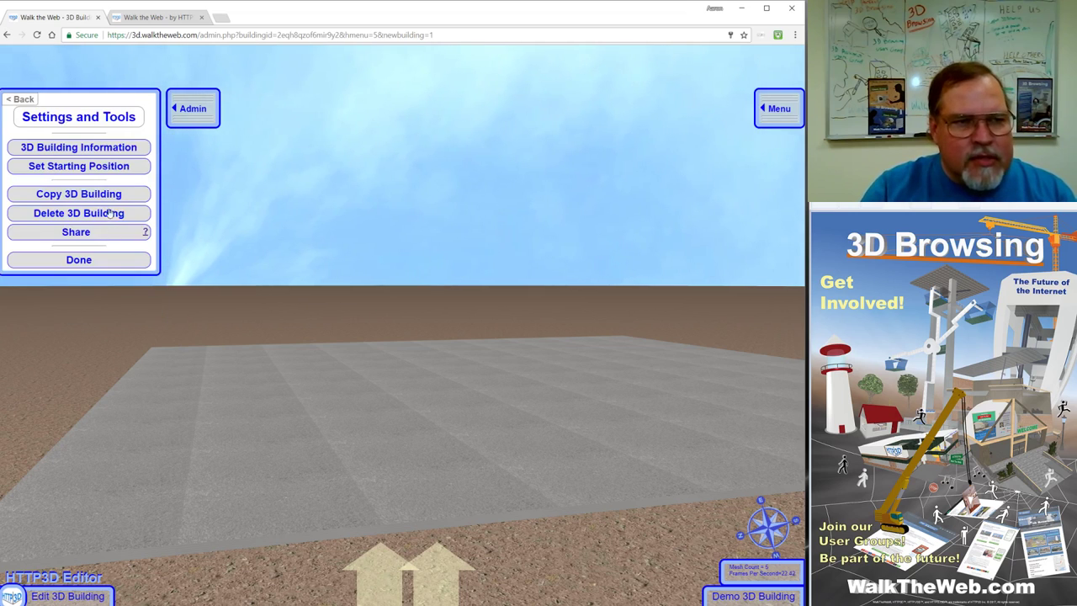
left_click(127, 150)
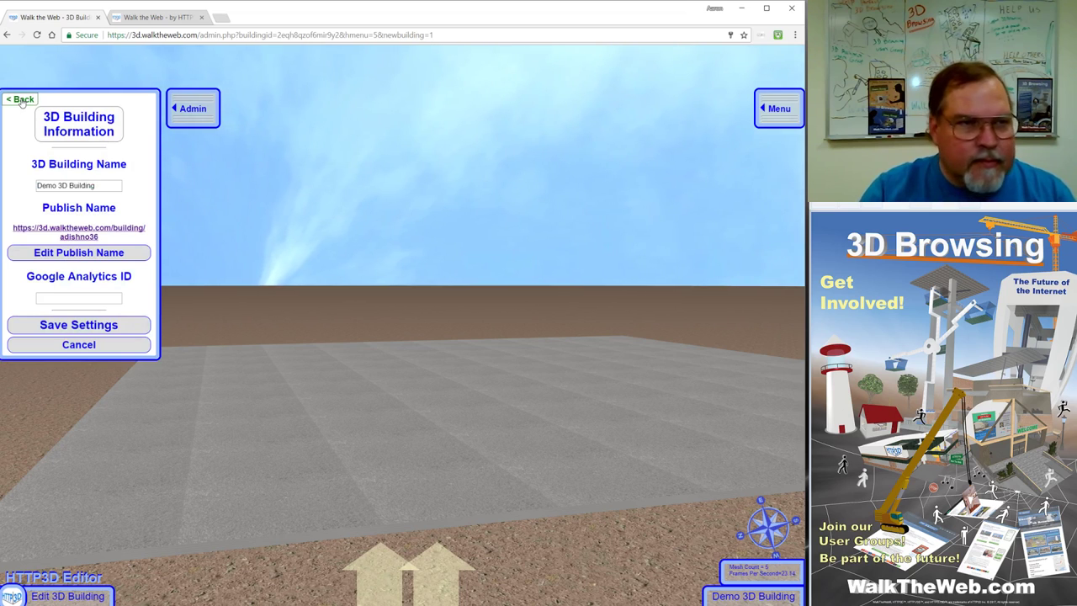
left_click(22, 99)
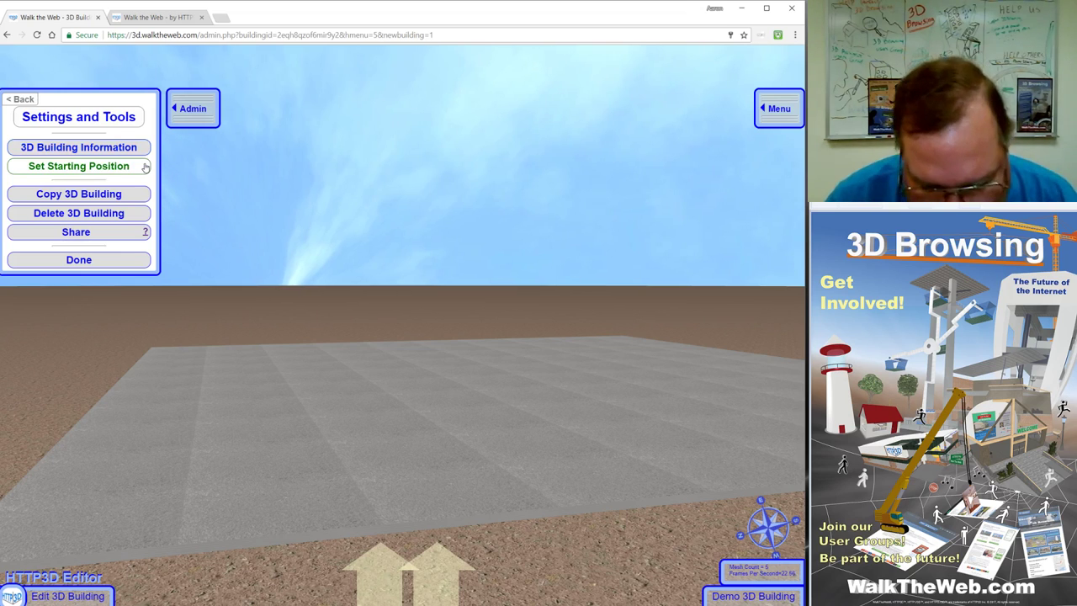